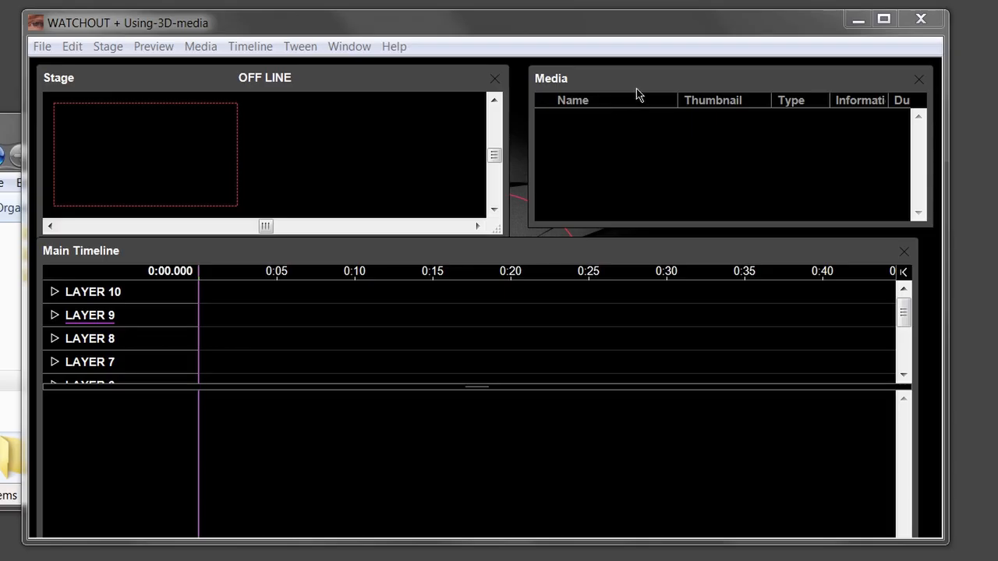
- Import EarhTexMap2.jpg and Earth.3ds from the media folder's Earth subfolder into the WATCHOUT Media list
{"action": "left_click", "coordinate": [16, 123]}
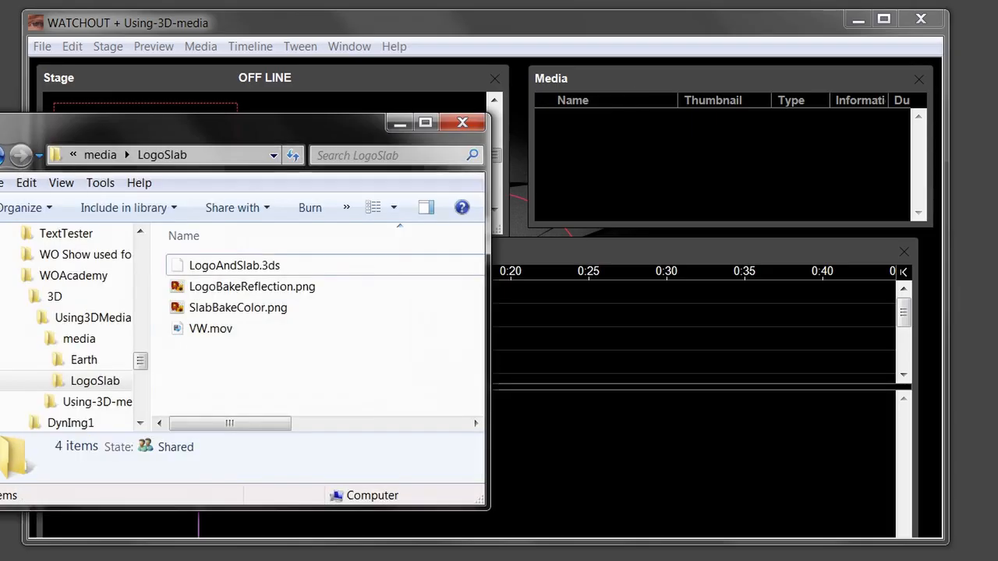
{"action": "left_click", "coordinate": [82, 362]}
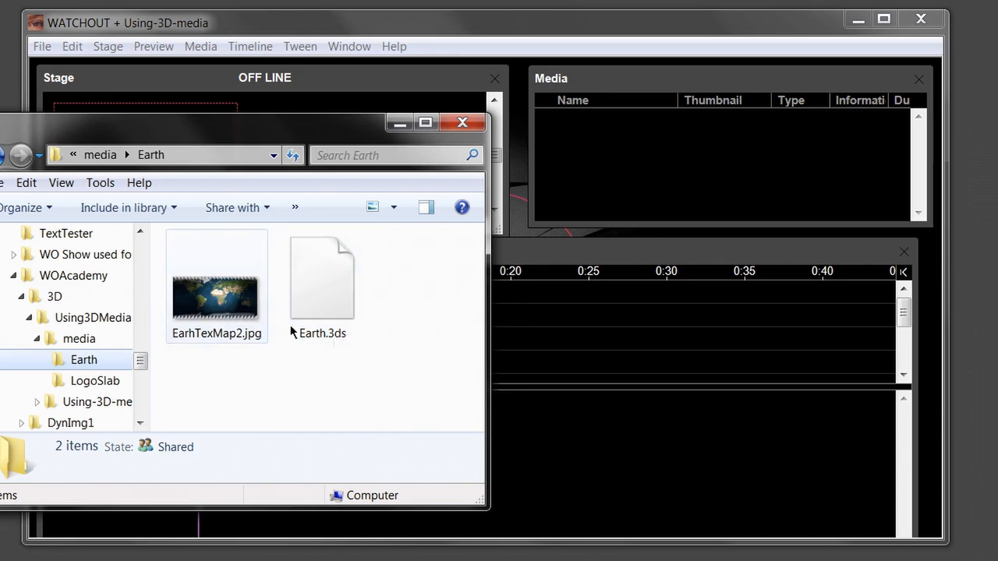
{"action": "left_click_drag", "start_coordinate": [390, 369], "coordinate": [166, 228]}
{"action": "left_click_drag", "start_coordinate": [248, 308], "coordinate": [633, 172]}
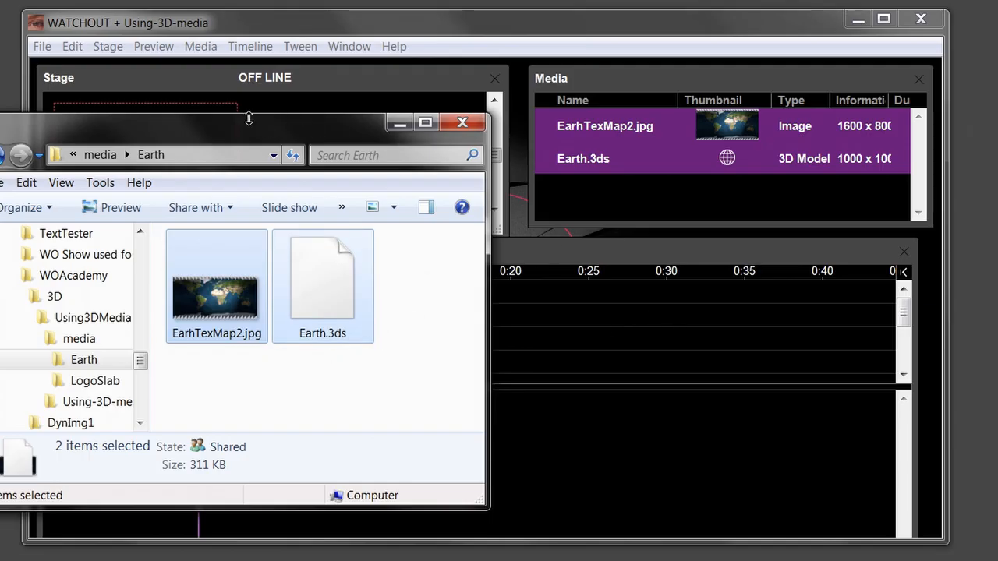
{"action": "left_click", "coordinate": [557, 38]}
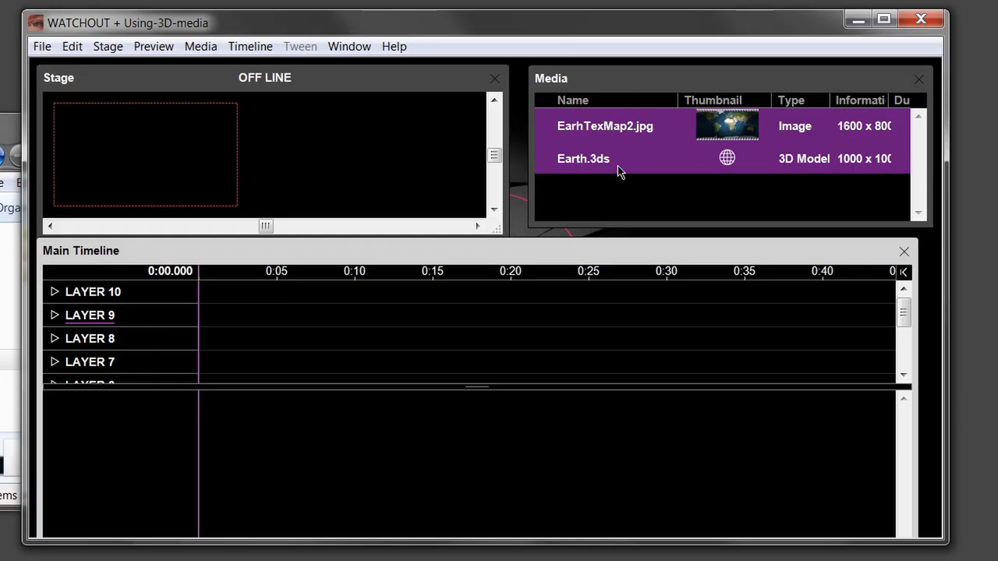
{"action": "left_click", "coordinate": [674, 206]}
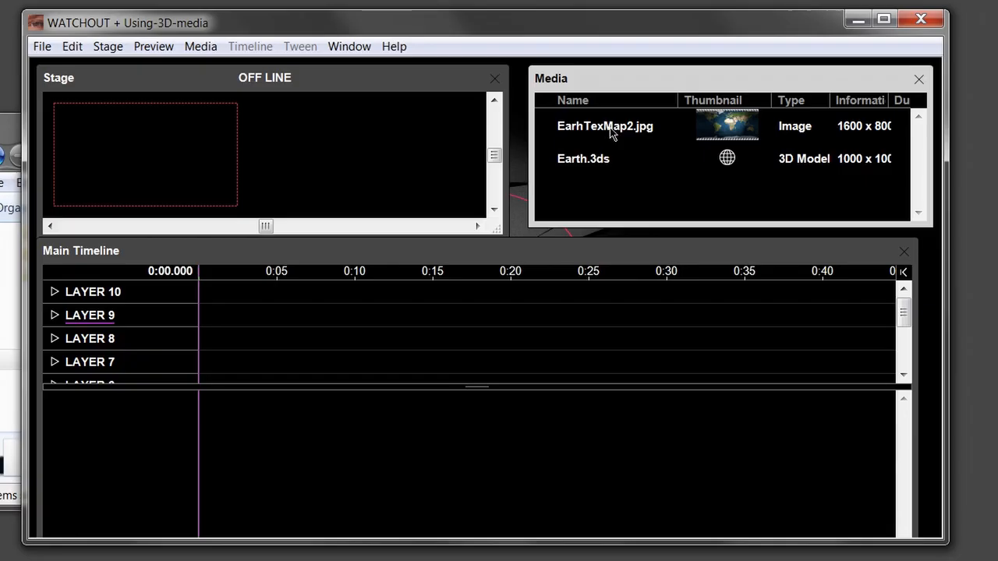
- Try EarhTexMap2.jpg on Layer 9, delete it, and place Earth.3ds on that layer at about 0:09.350
{"action": "left_click_drag", "start_coordinate": [607, 127], "coordinate": [361, 317]}
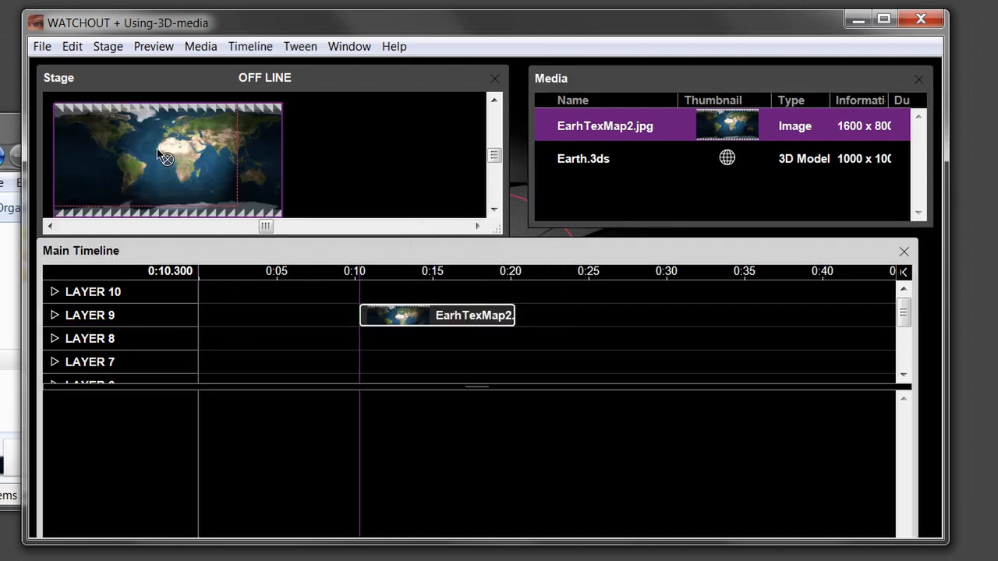
{"action": "key", "text": "Delete"}
{"action": "left_click_drag", "start_coordinate": [565, 163], "coordinate": [343, 312]}
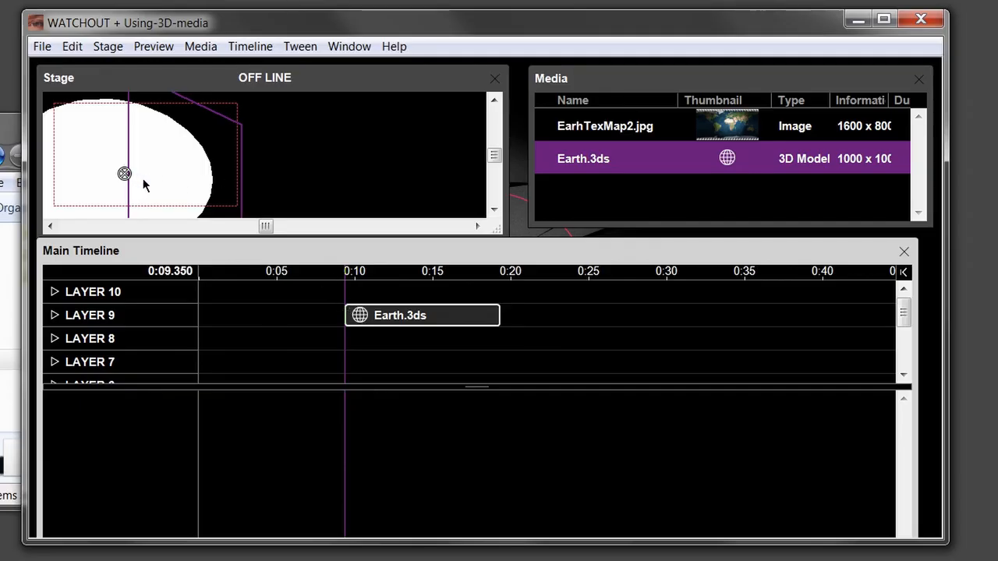
- Move the globe beyond the display's right edge and check it from above before returning to the front view
{"action": "left_click", "coordinate": [229, 174]}
{"action": "left_click_drag", "start_coordinate": [173, 166], "coordinate": [289, 164]}
{"action": "left_click", "coordinate": [187, 169]}
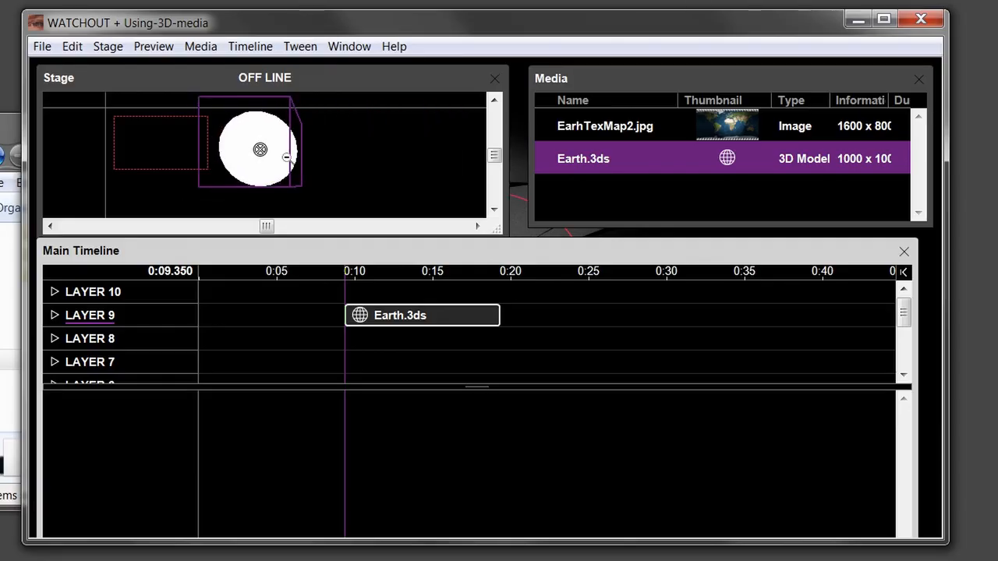
{"action": "key", "text": "ctrl+alt+Up"}
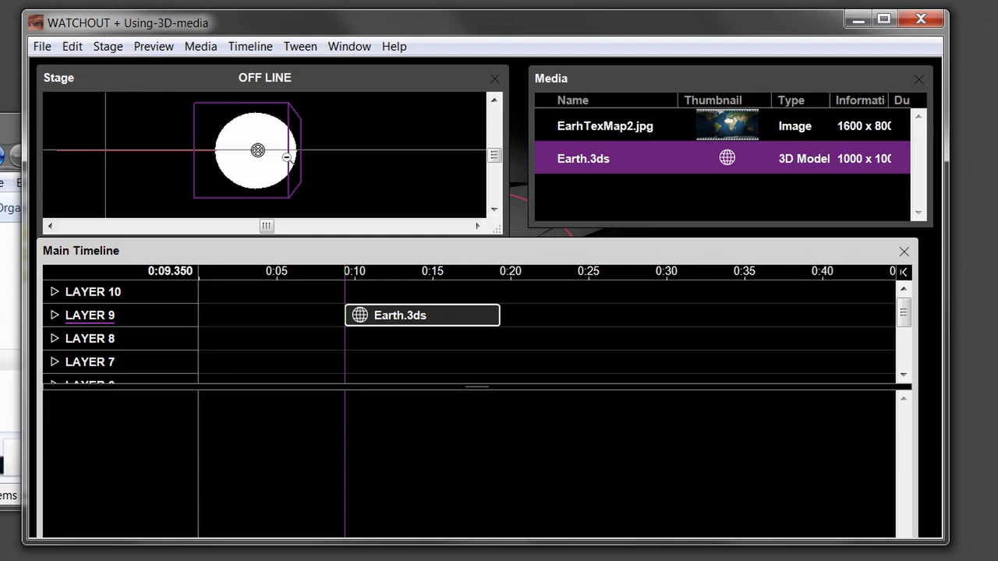
{"action": "key", "text": "ctrl+alt+Down"}
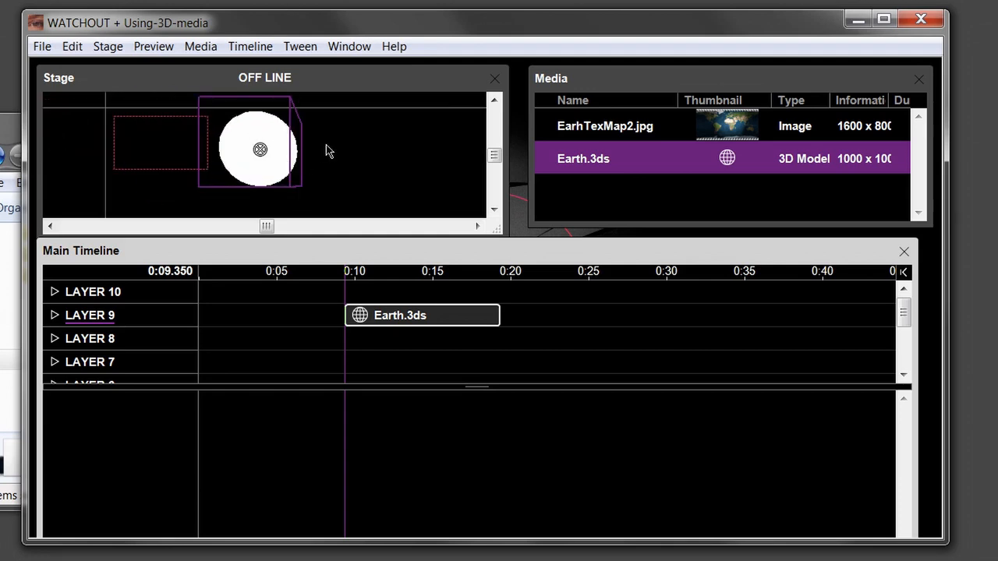
- Reposition the globe over the display and around its lower right side to compare the perspective distortion
{"action": "left_click_drag", "start_coordinate": [272, 167], "coordinate": [160, 142]}
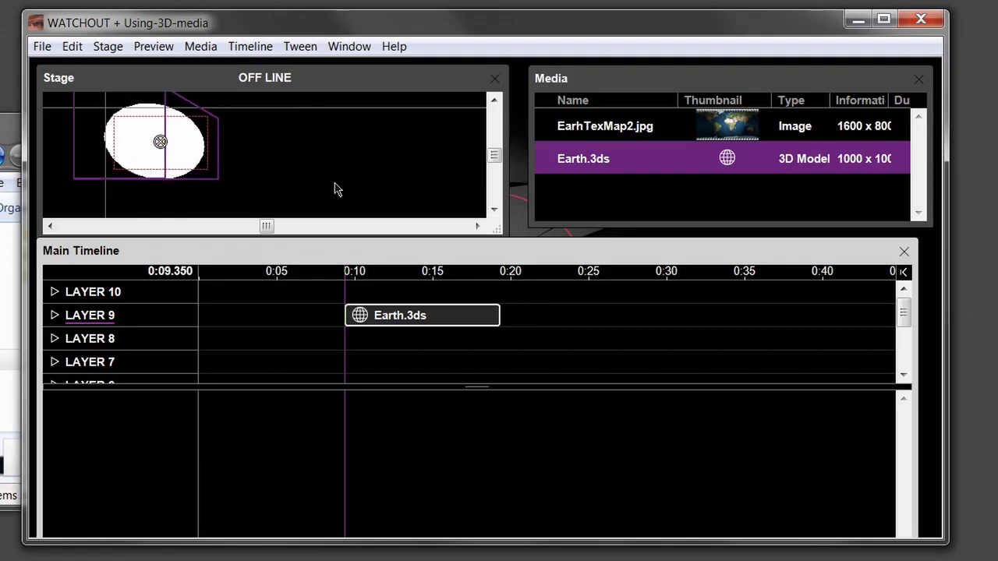
{"action": "left_click_drag", "start_coordinate": [187, 151], "coordinate": [346, 183]}
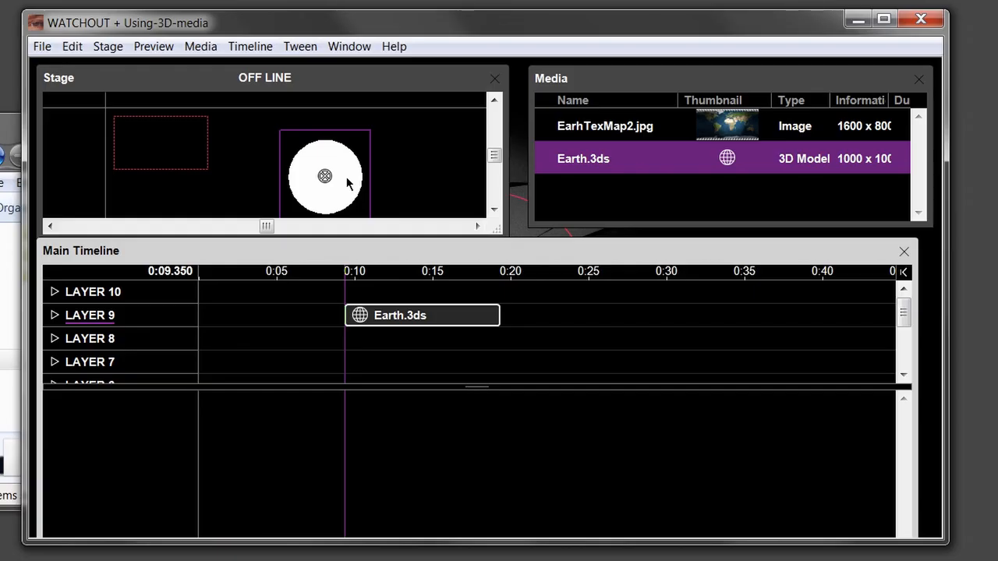
{"action": "mouse_move", "coordinate": [347, 182]}
{"action": "left_mouse_down"}
{"action": "mouse_move", "coordinate": [153, 148]}
{"action": "mouse_move", "coordinate": [163, 127]}
{"action": "mouse_move", "coordinate": [342, 183]}
{"action": "left_mouse_up"}
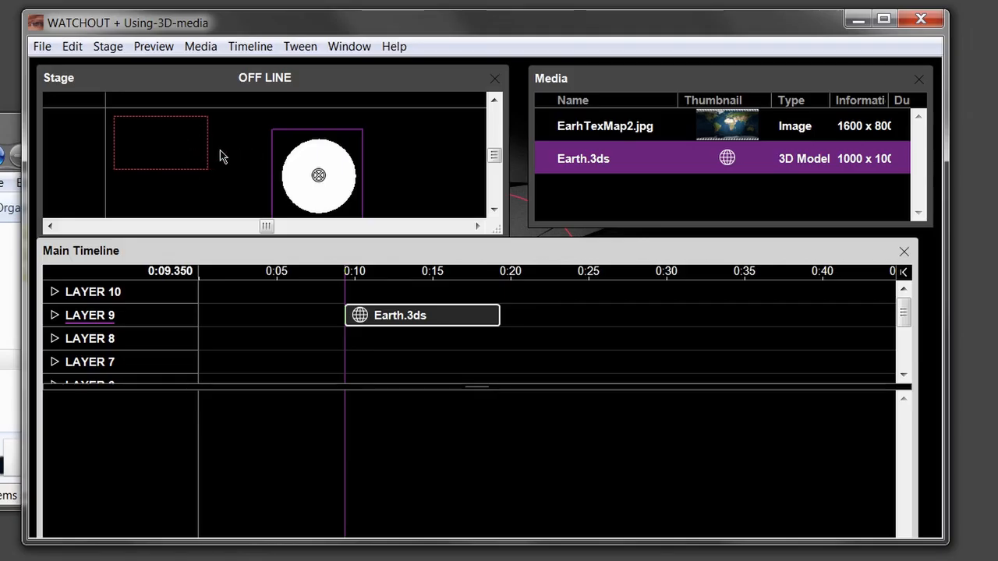
{"action": "left_click_drag", "start_coordinate": [316, 181], "coordinate": [280, 177]}
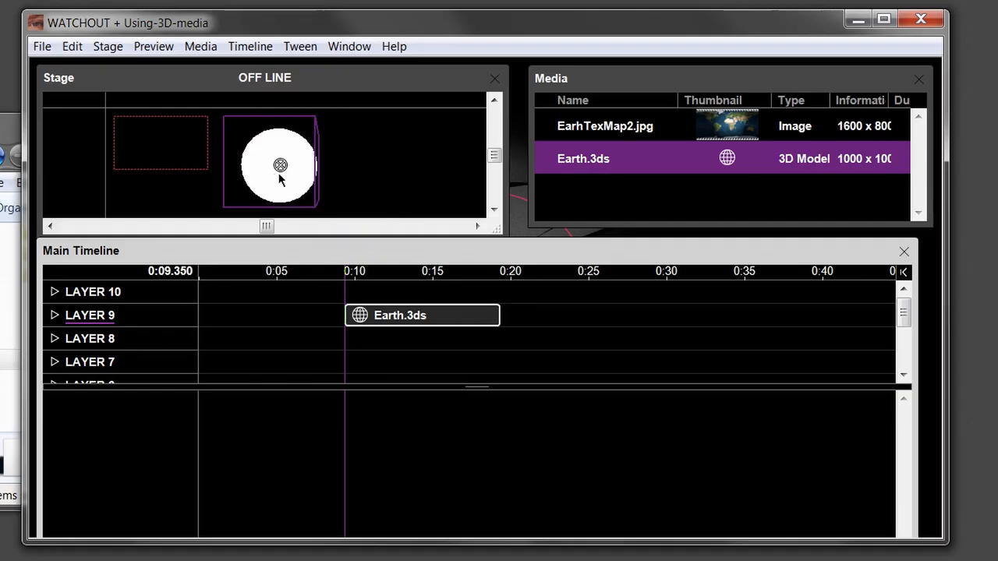
- Set the 3D perspective's vanishing point to X 800 and Y 500 px in the preferences
{"action": "left_click", "coordinate": [43, 48]}
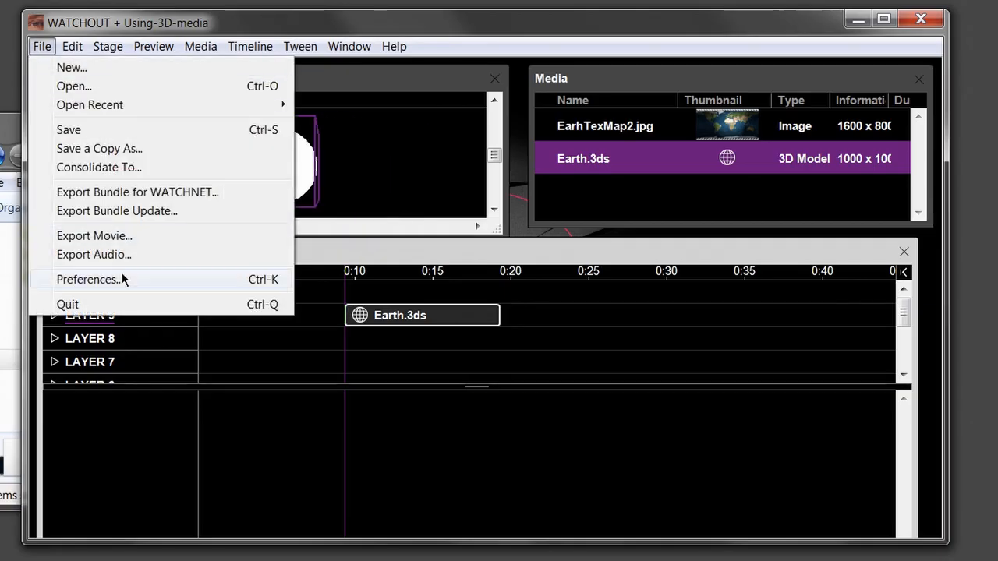
{"action": "left_click", "coordinate": [62, 279]}
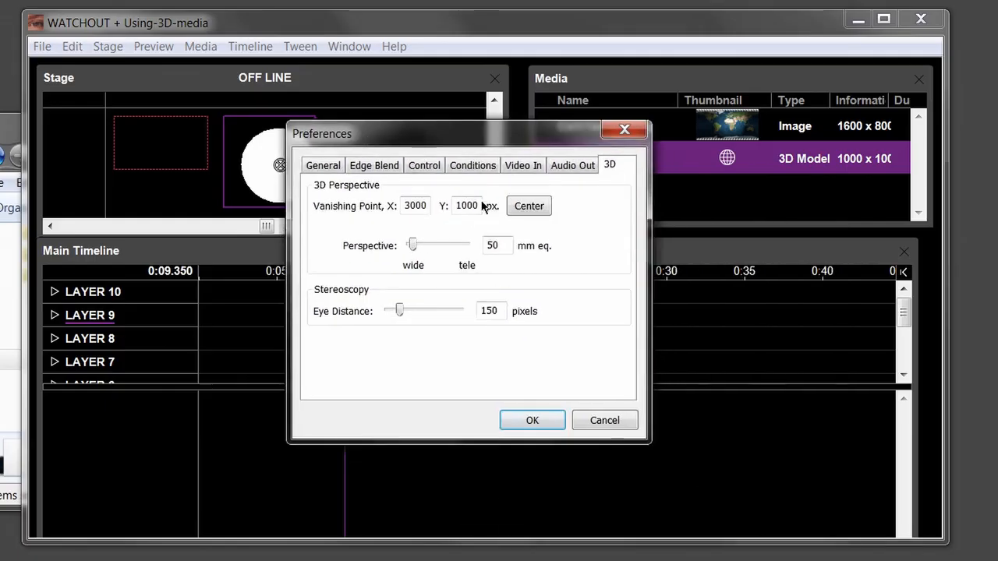
{"action": "left_click_drag", "start_coordinate": [509, 243], "coordinate": [329, 135]}
{"action": "left_click_drag", "start_coordinate": [443, 145], "coordinate": [583, 153]}
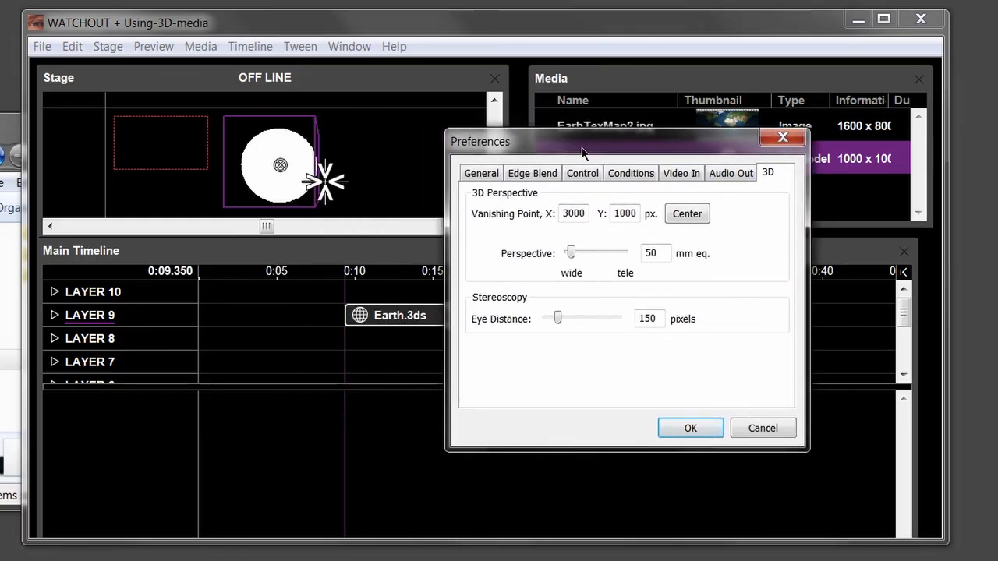
{"action": "left_click_drag", "start_coordinate": [586, 215], "coordinate": [523, 218]}
{"action": "type", "text": "800"}
{"action": "key", "text": "Tab"}
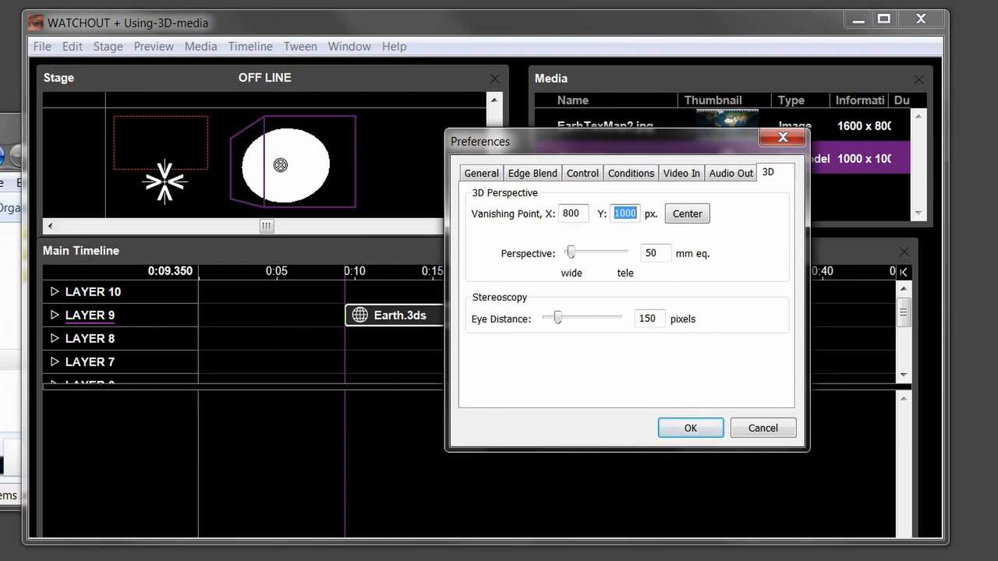
{"action": "type", "text": "500"}
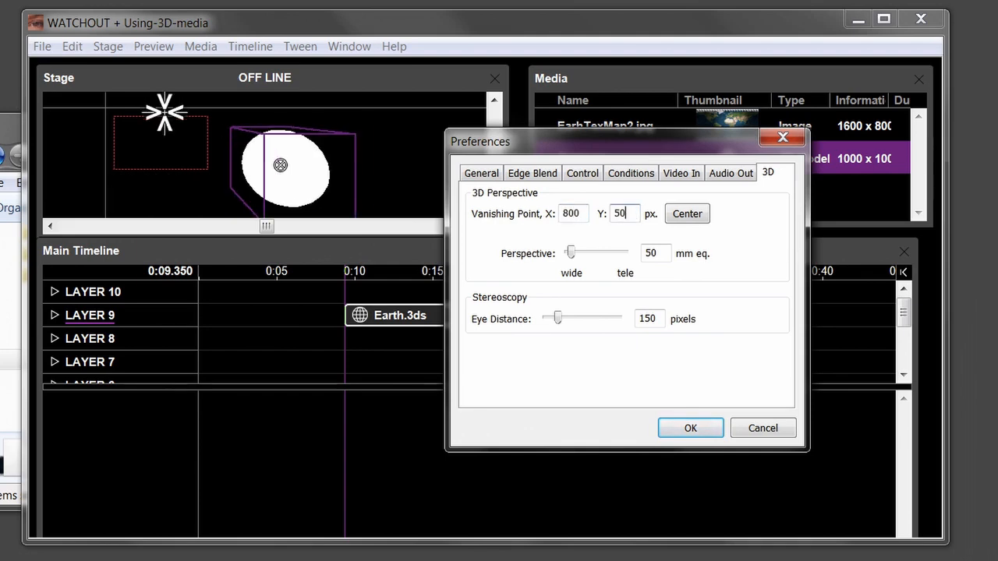
{"action": "left_click", "coordinate": [690, 428]}
- Center the globe on the display and apply EarhTexMap2.jpg to it as its texture
{"action": "left_click_drag", "start_coordinate": [282, 166], "coordinate": [160, 141]}
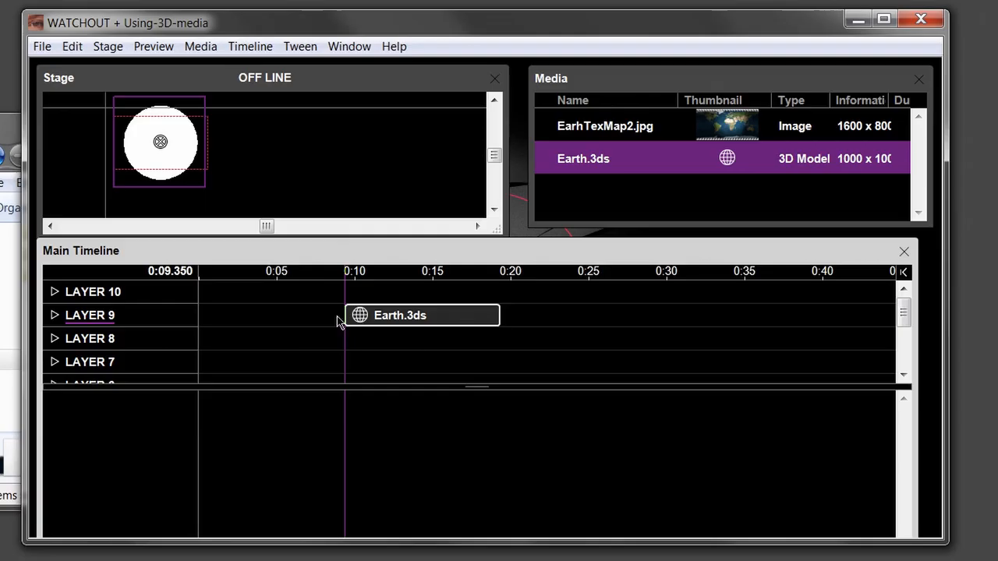
{"action": "left_click_drag", "start_coordinate": [583, 128], "coordinate": [182, 141]}
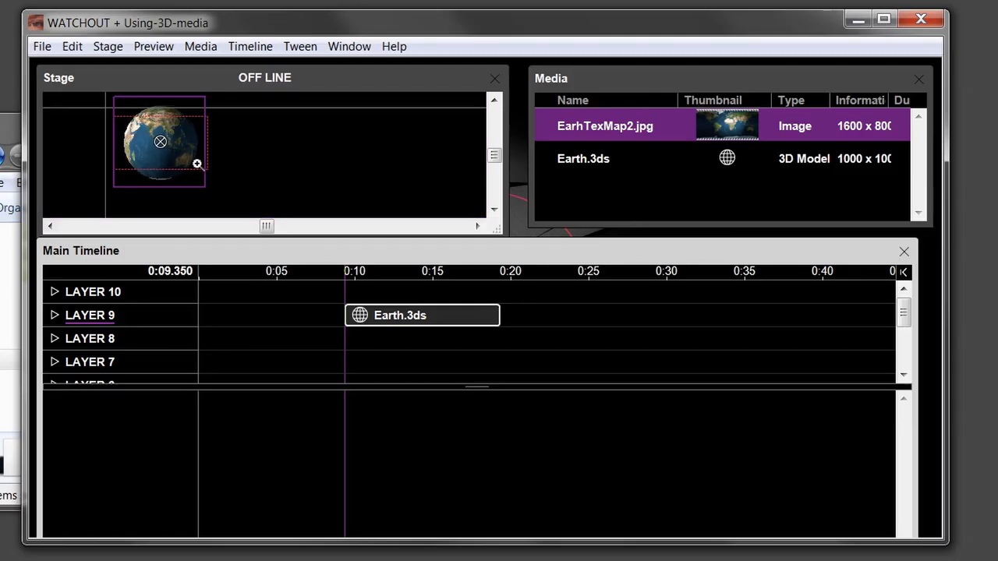
{"action": "left_click", "coordinate": [177, 146]}
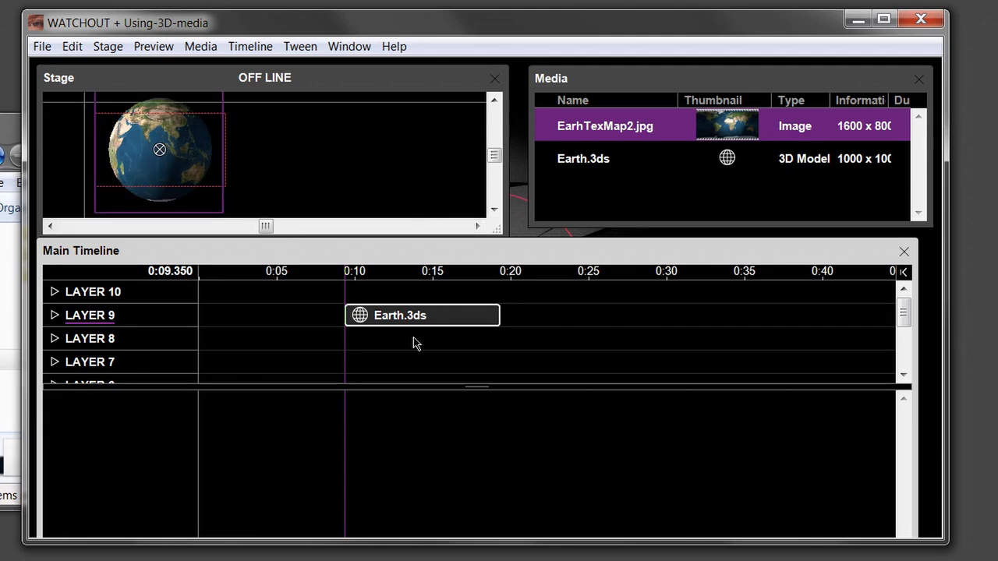
- Add a Rotation Y tween to the Earth.3ds cue, with keyframes of 0° at 0:09.400 and -1x-82.5° at about 0:18.550
{"action": "left_click", "coordinate": [302, 46]}
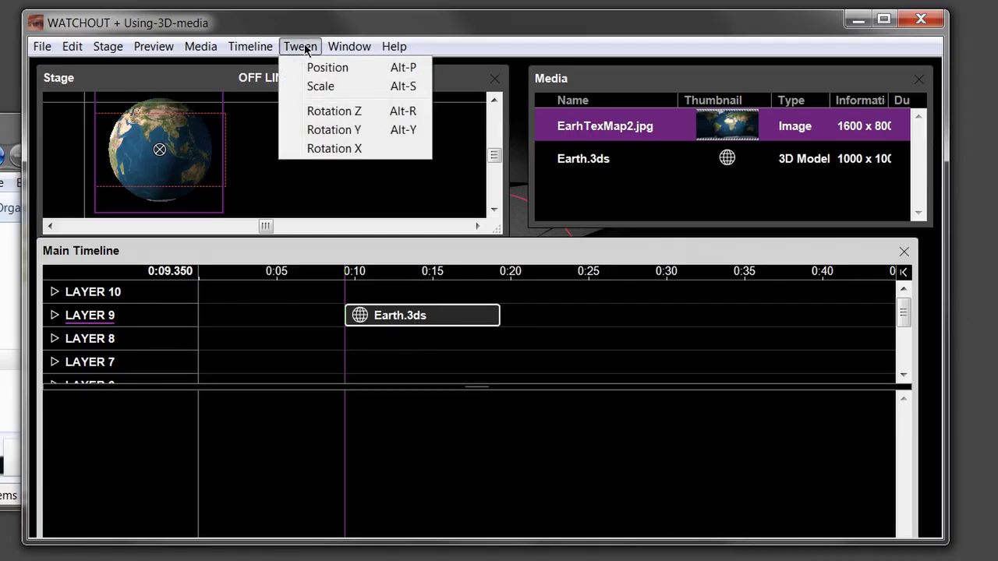
{"action": "left_click", "coordinate": [319, 133]}
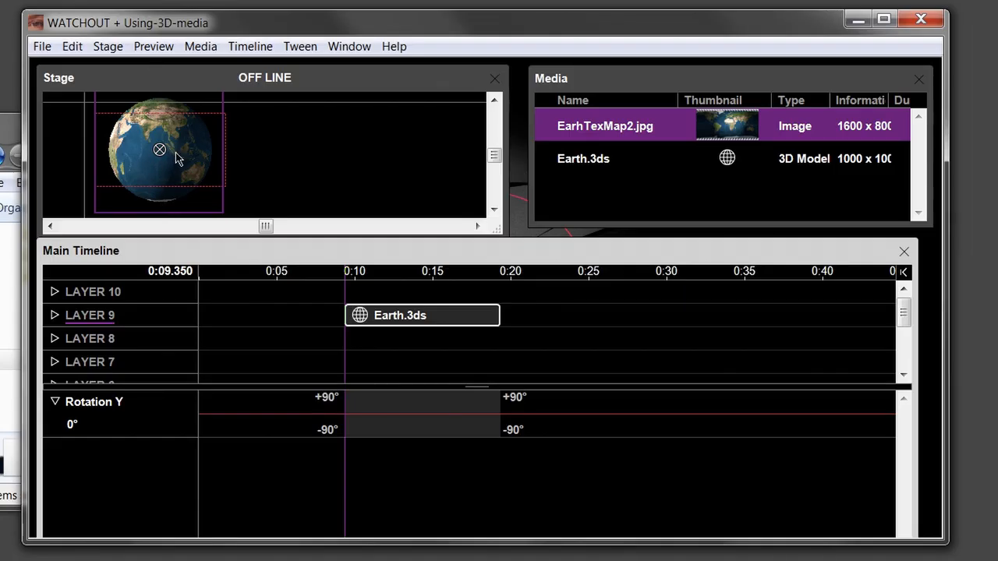
{"action": "left_click", "coordinate": [346, 413]}
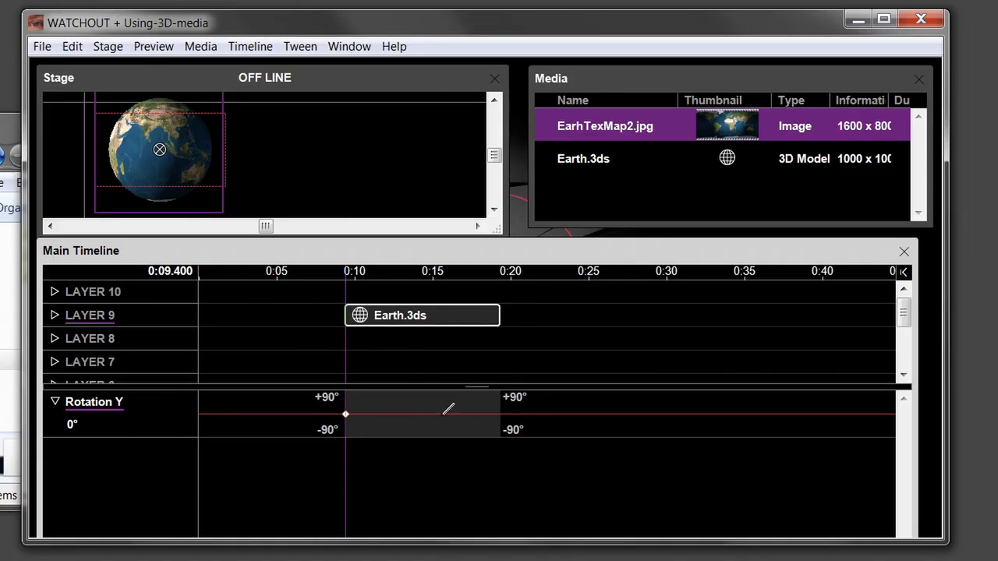
{"action": "left_click_drag", "start_coordinate": [491, 413], "coordinate": [491, 515]}
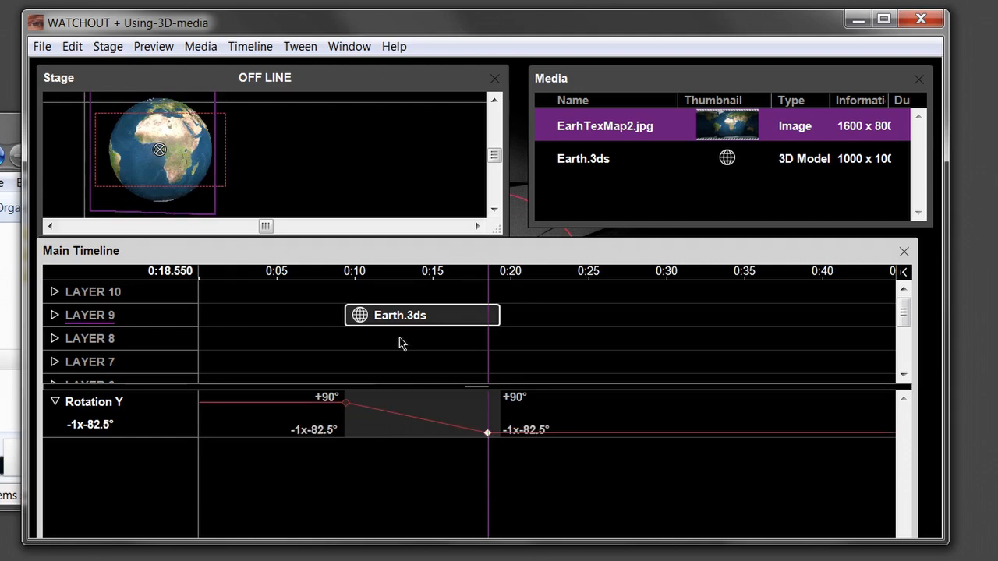
- Play the timeline from near the start of the Earth.3ds cue, deselect the cue, and replay the globe's rotation
{"action": "left_click", "coordinate": [344, 275]}
{"action": "key", "text": "space"}
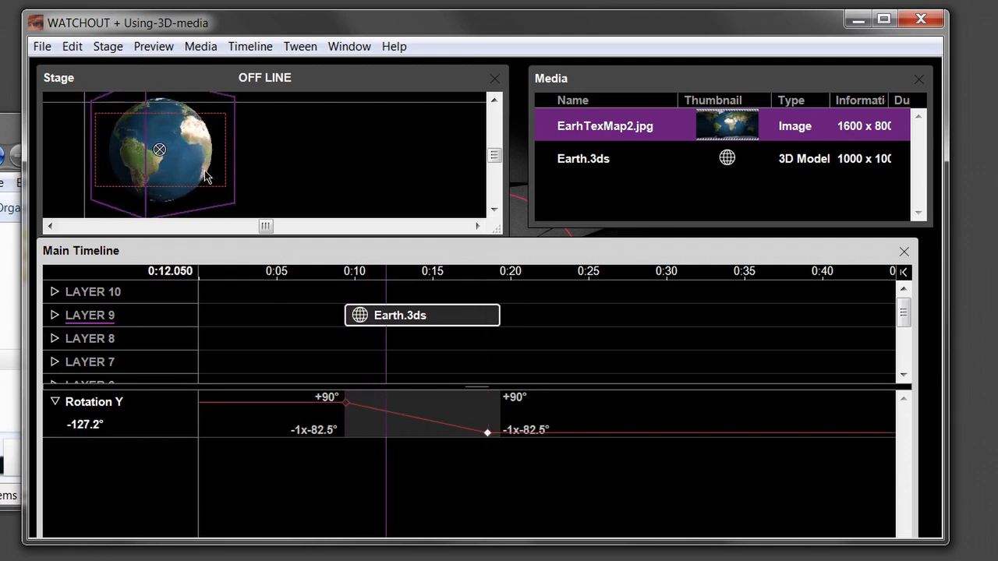
{"action": "left_click", "coordinate": [383, 343]}
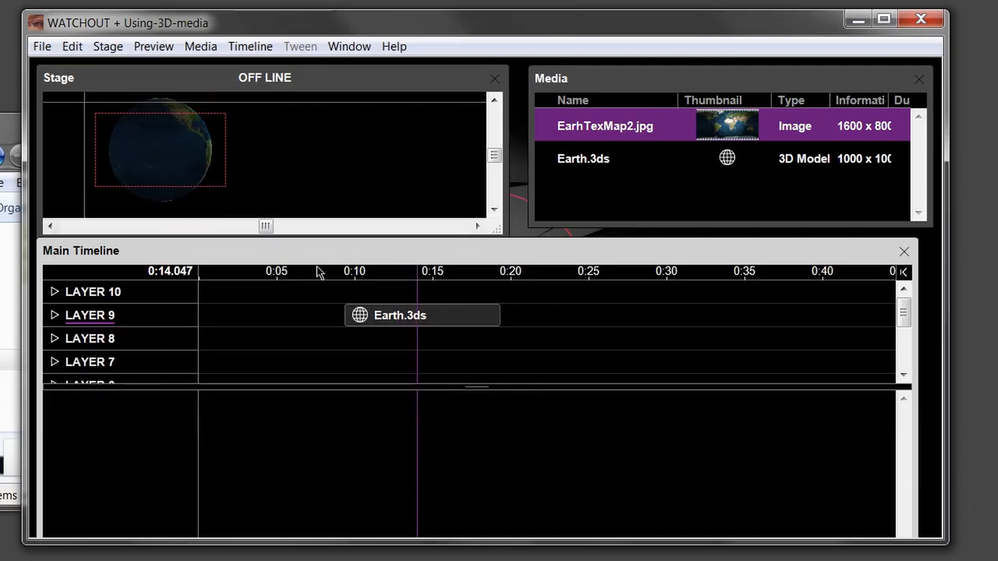
{"action": "left_click", "coordinate": [355, 275]}
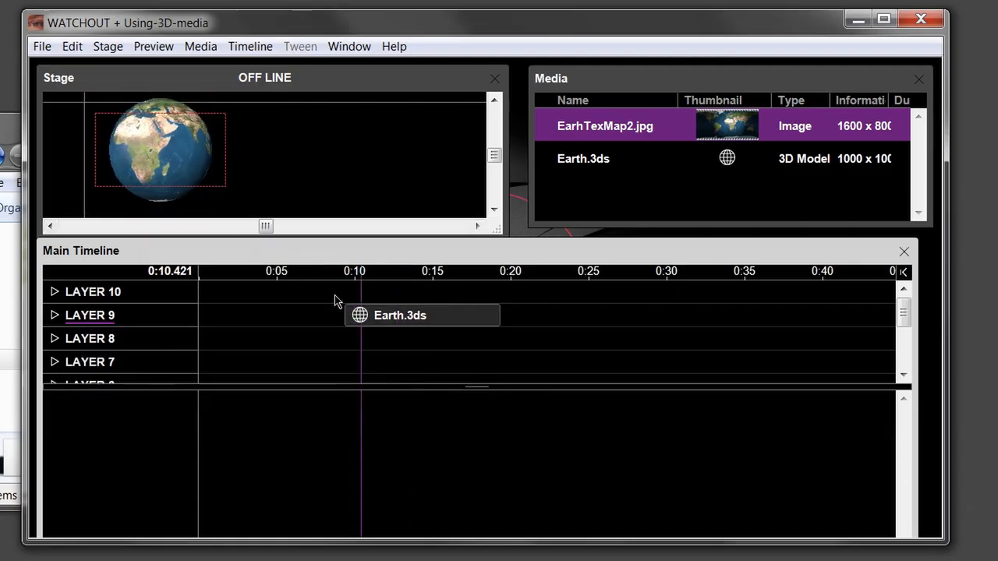